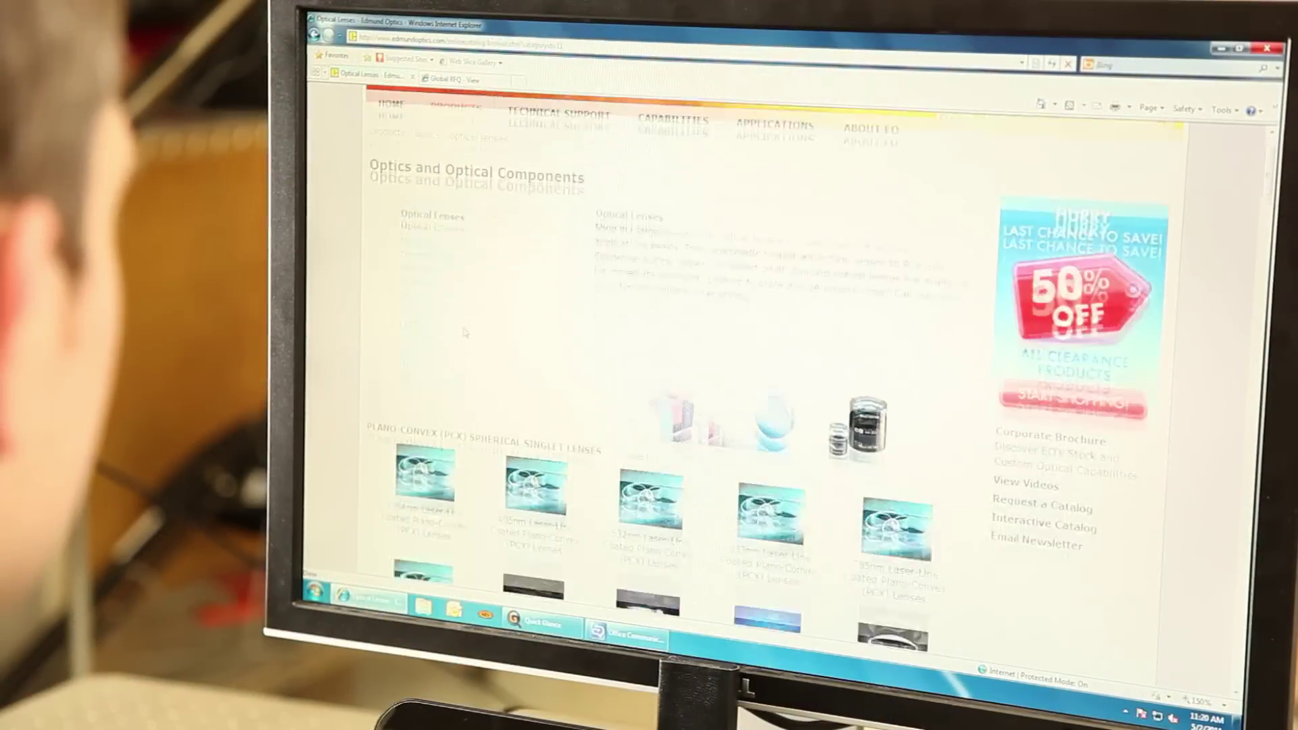
{"action": "scroll", "coordinate": [710, 405], "scroll_direction": "down", "scroll_amount": 5}
{"action": "scroll", "coordinate": [710, 406], "scroll_direction": "down", "scroll_amount": 2}
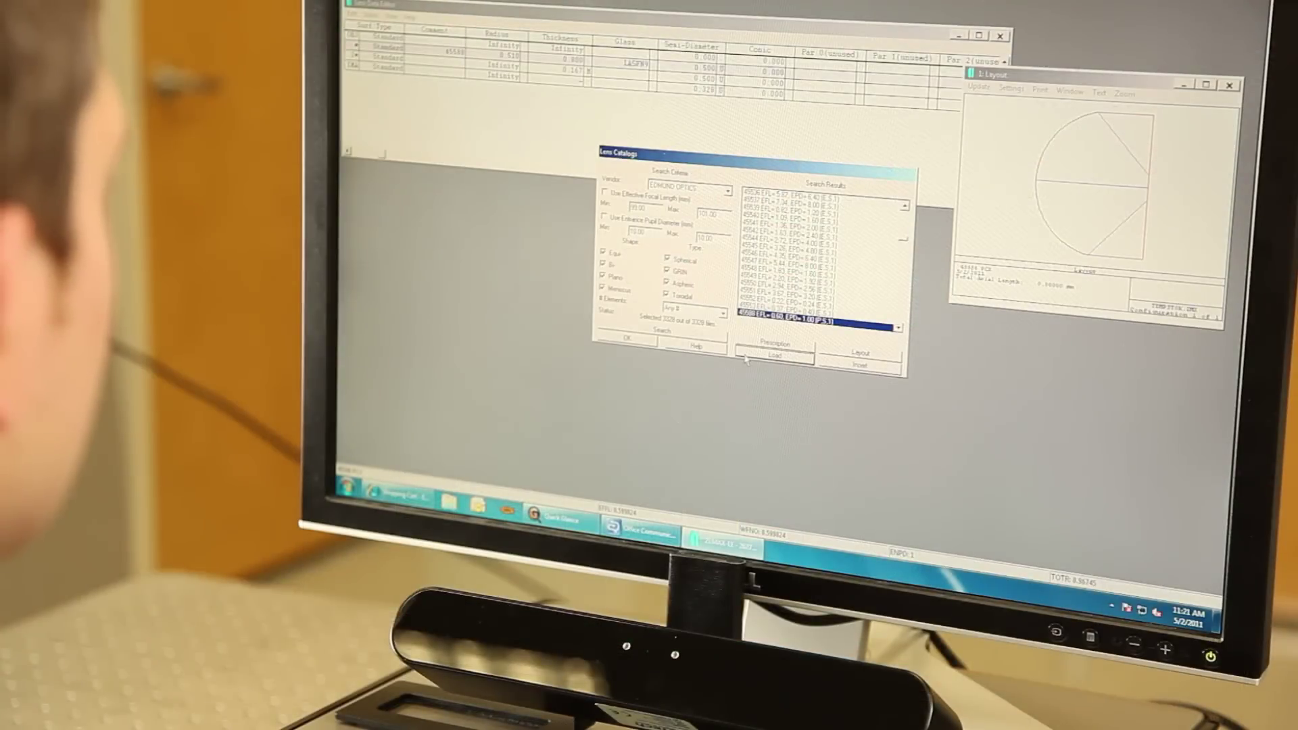
Step: Confirm the Lens Catalog with OK, keeping the selected Edmund Optics lens loaded in Zemax
{"action": "left_click", "coordinate": [636, 343]}
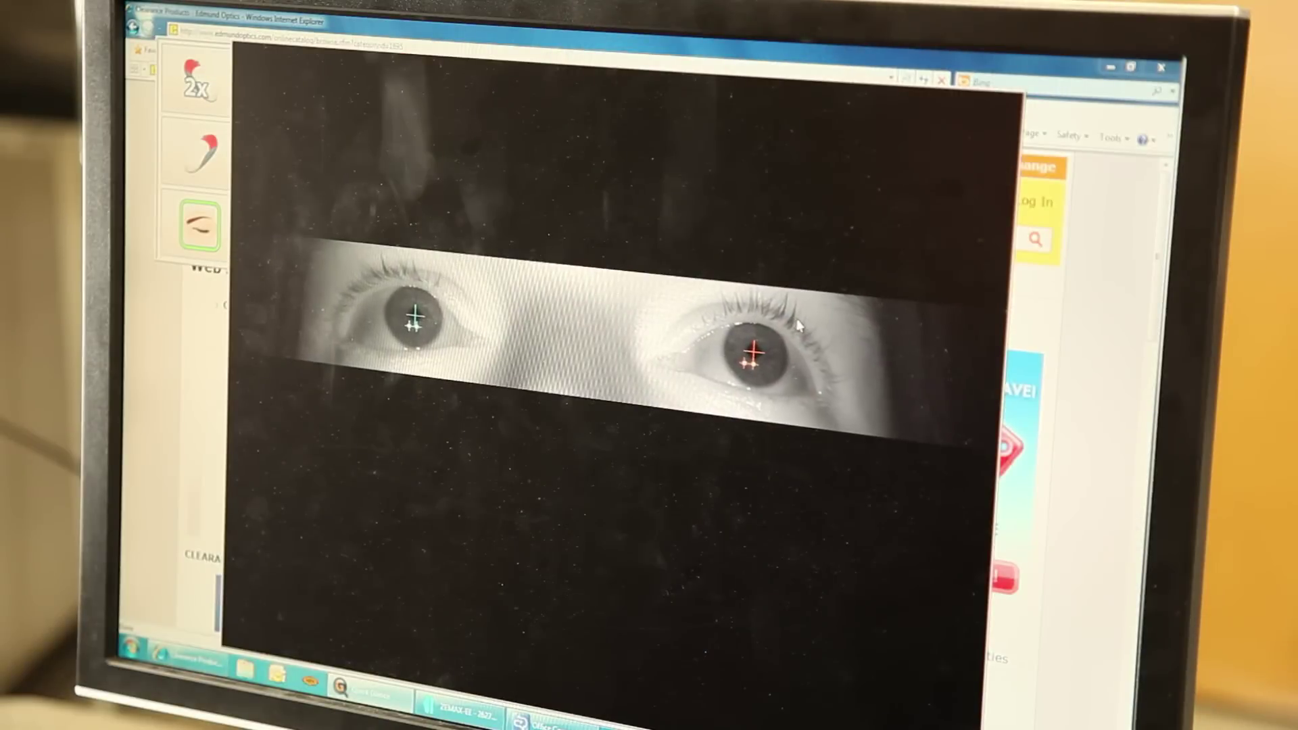
Step: Dismiss the enlarged eye video to get back to the TM4 Settings dialog
{"action": "left_click", "coordinate": [664, 320]}
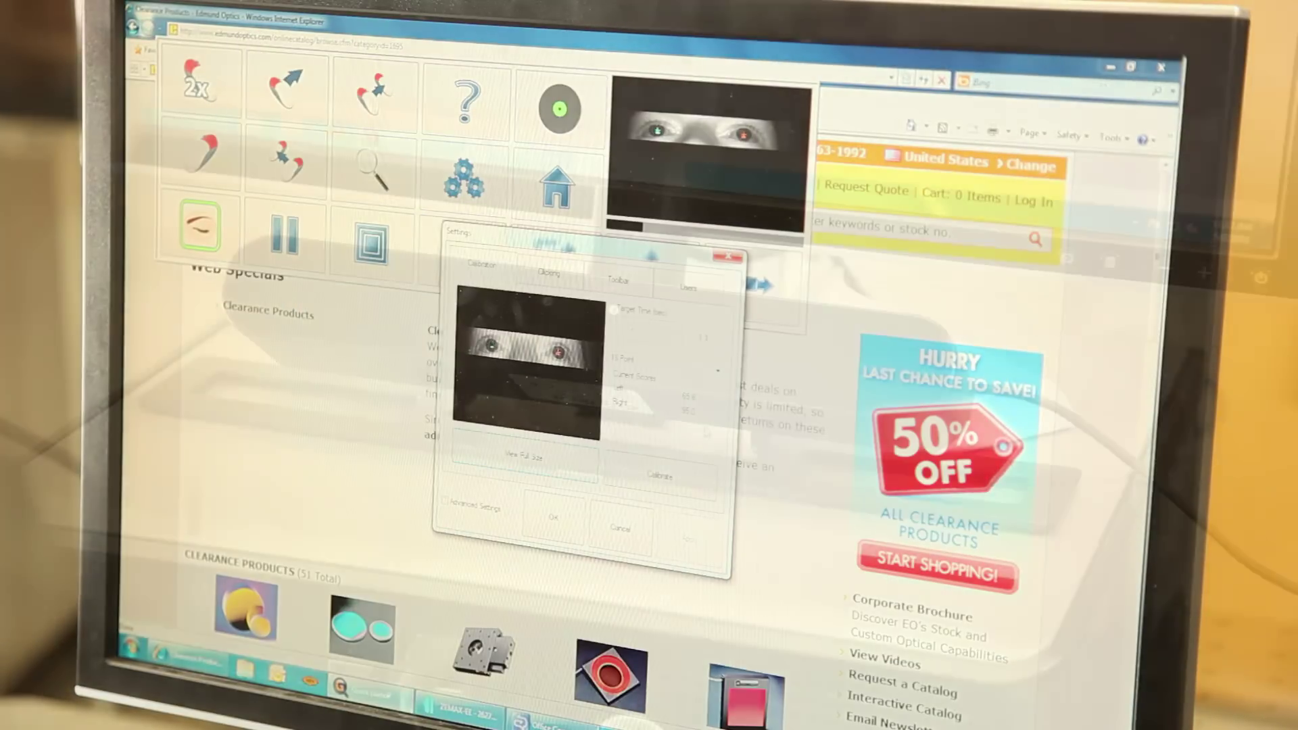